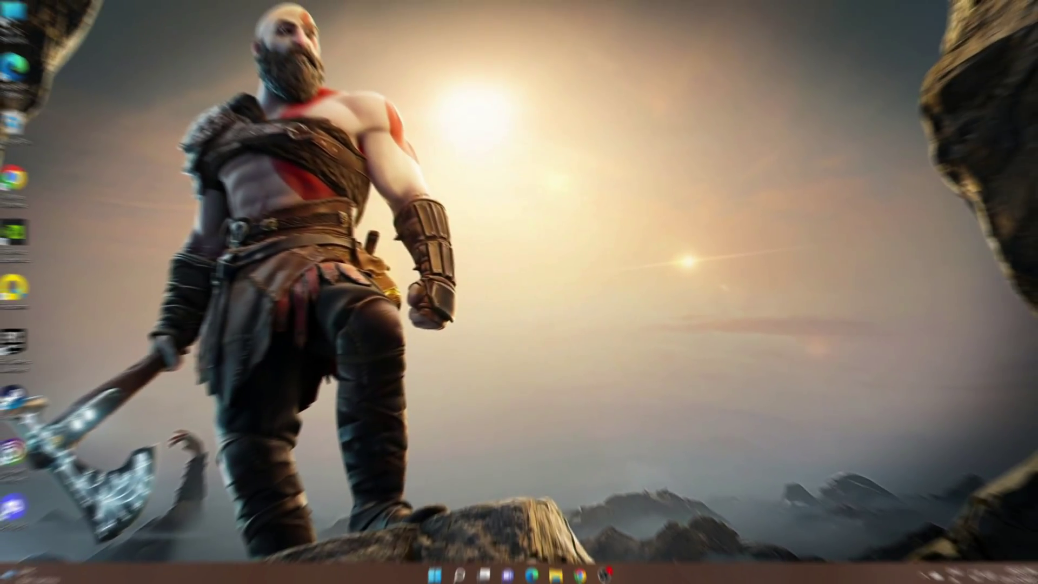
Step: Download the Windows 64-bit build of OpenRGB 0.7 from openrgb.org in Chrome
left_click(579, 571)
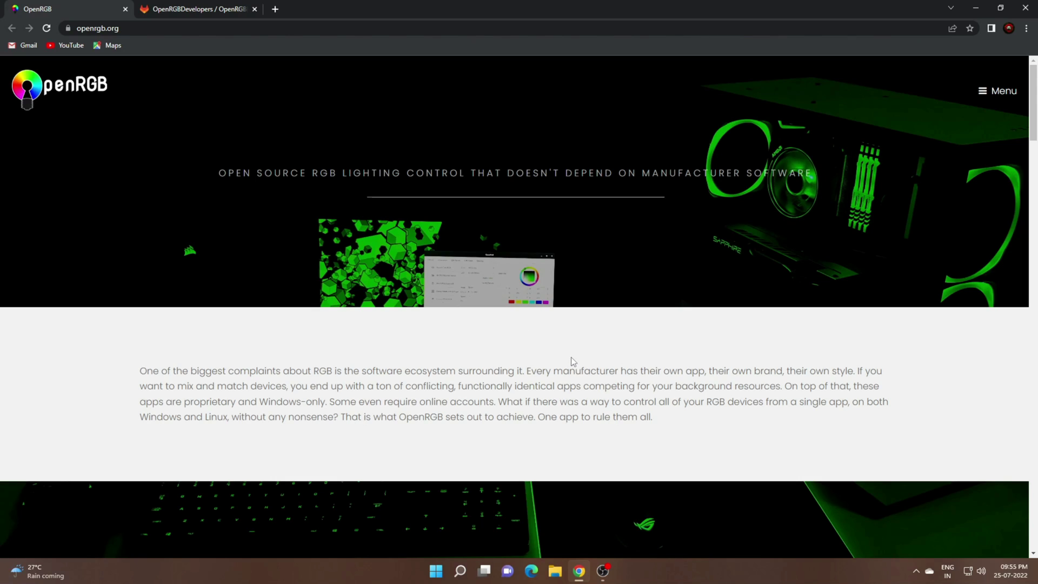
left_click(99, 28)
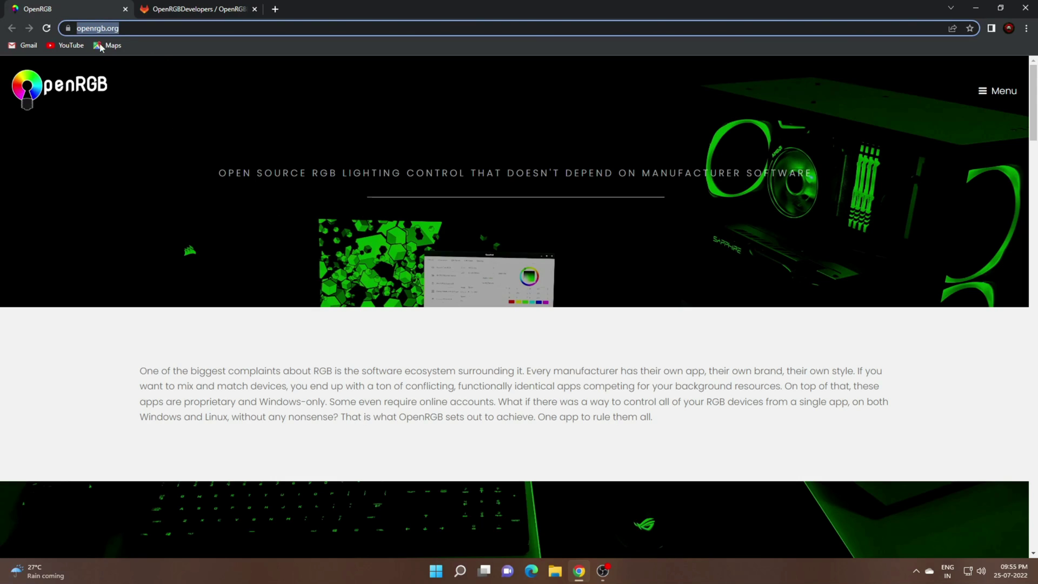
left_click(178, 146)
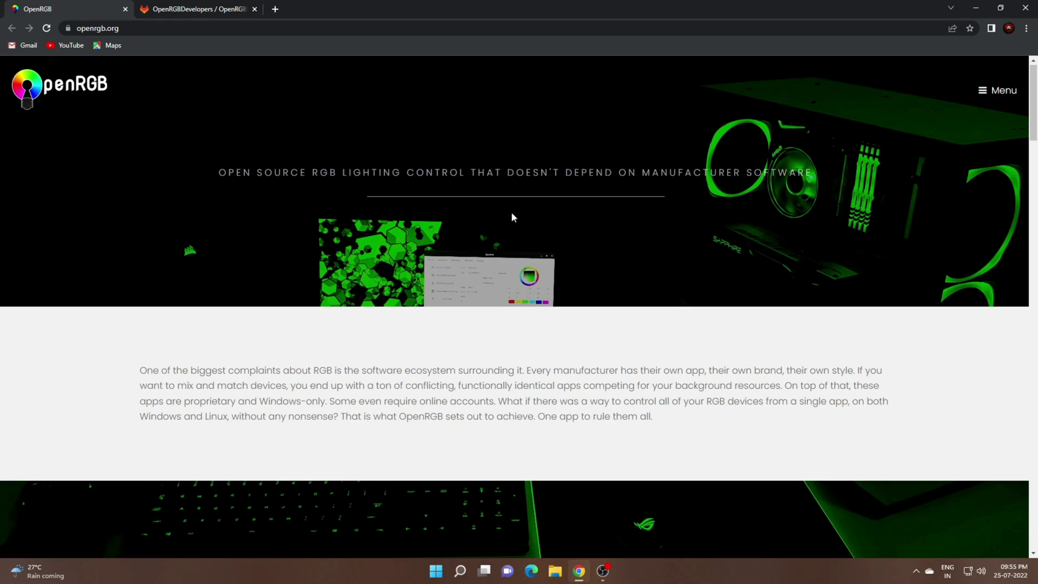
scroll(511, 211, "down", 1)
scroll(540, 241, "down", 3)
scroll(545, 258, "down", 1)
scroll(550, 256, "down", 1)
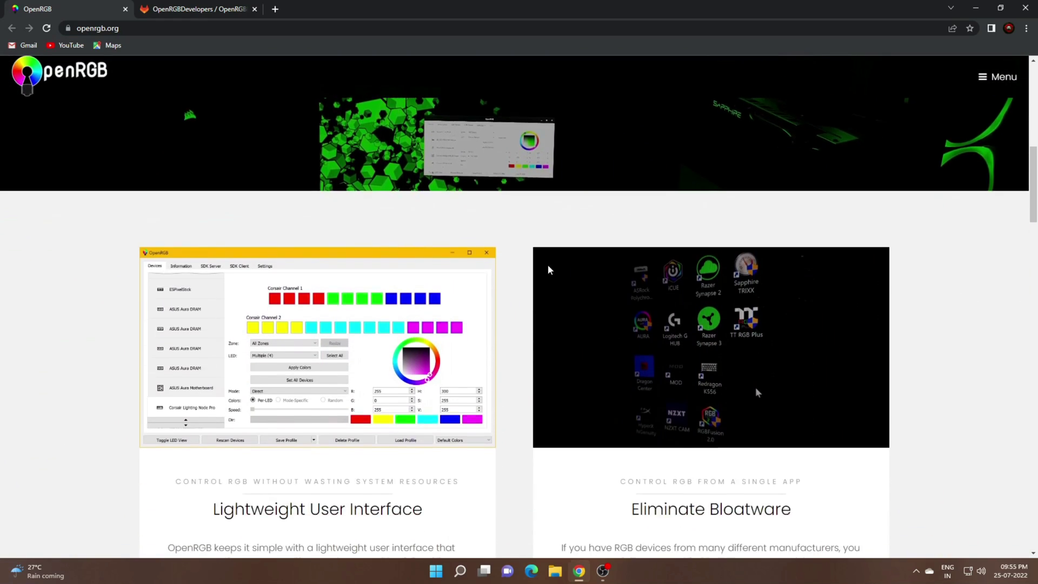
scroll(547, 264, "down", 1)
scroll(521, 267, "down", 3)
scroll(521, 268, "down", 2)
scroll(521, 265, "down", 3)
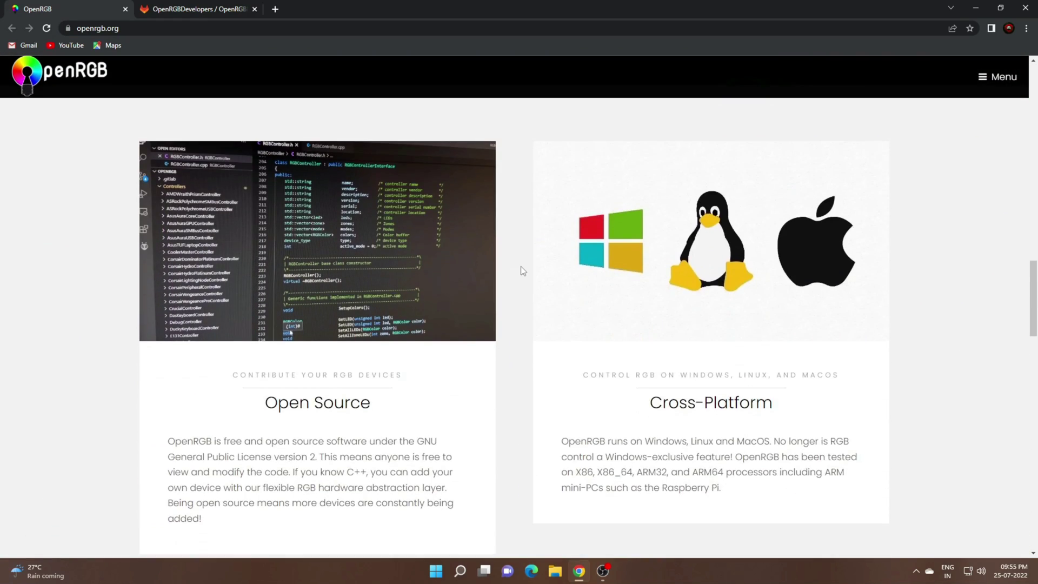
scroll(522, 269, "down", 2)
scroll(523, 276, "down", 2)
scroll(524, 276, "down", 4)
scroll(524, 281, "down", 3)
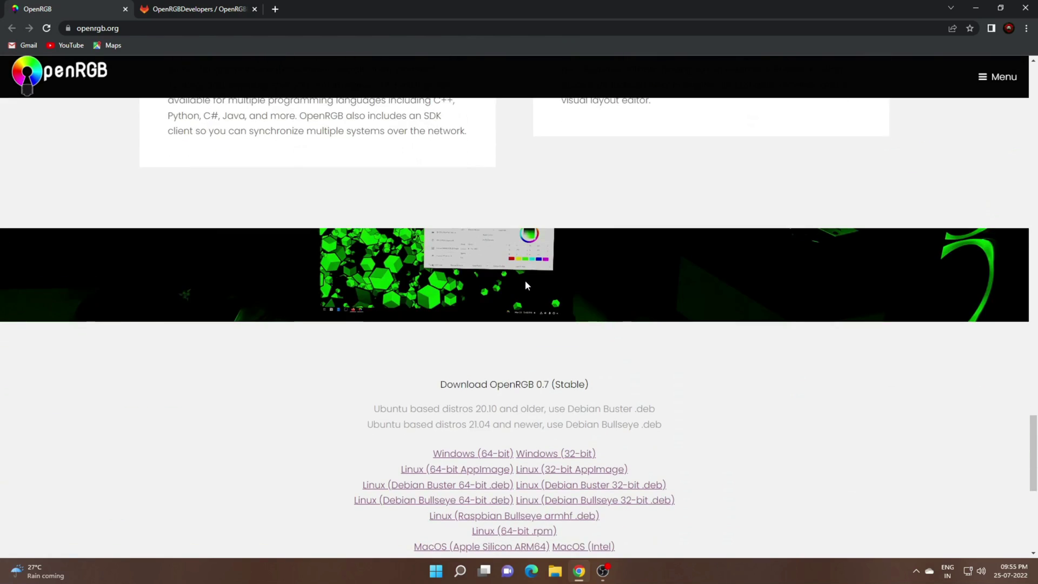
scroll(525, 280, "down", 3)
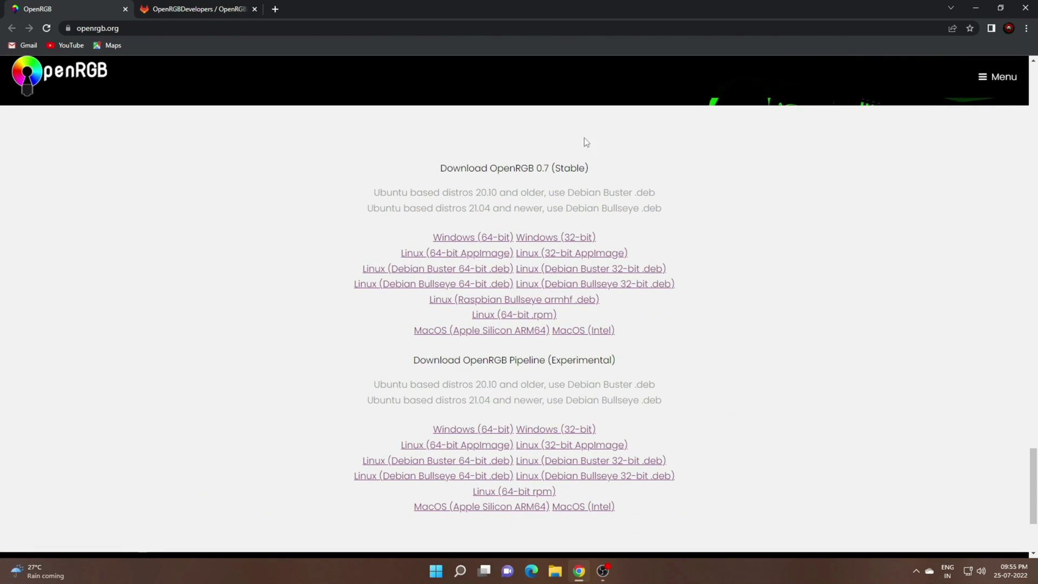
left_click(491, 239)
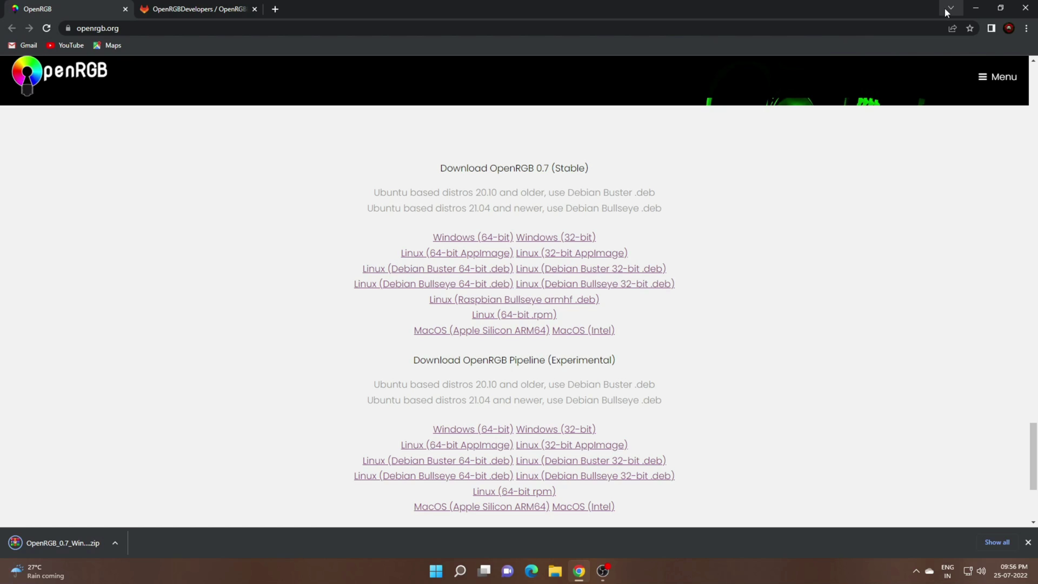
Step: Extract the downloaded OpenRGB zip in Downloads into its own OpenRGB_0.7_Windows_64 folder
left_click(973, 7)
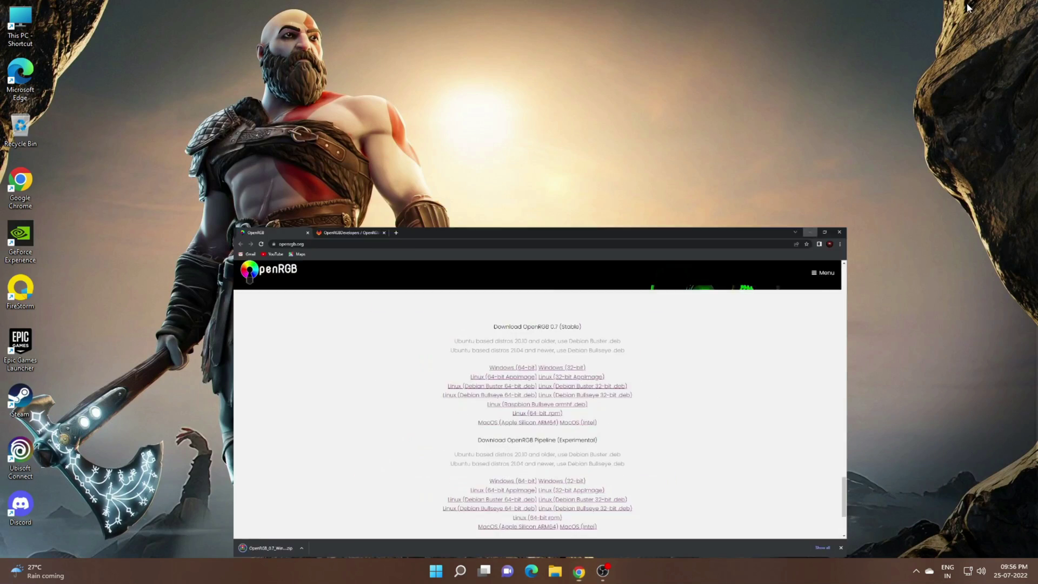
double_click(20, 25)
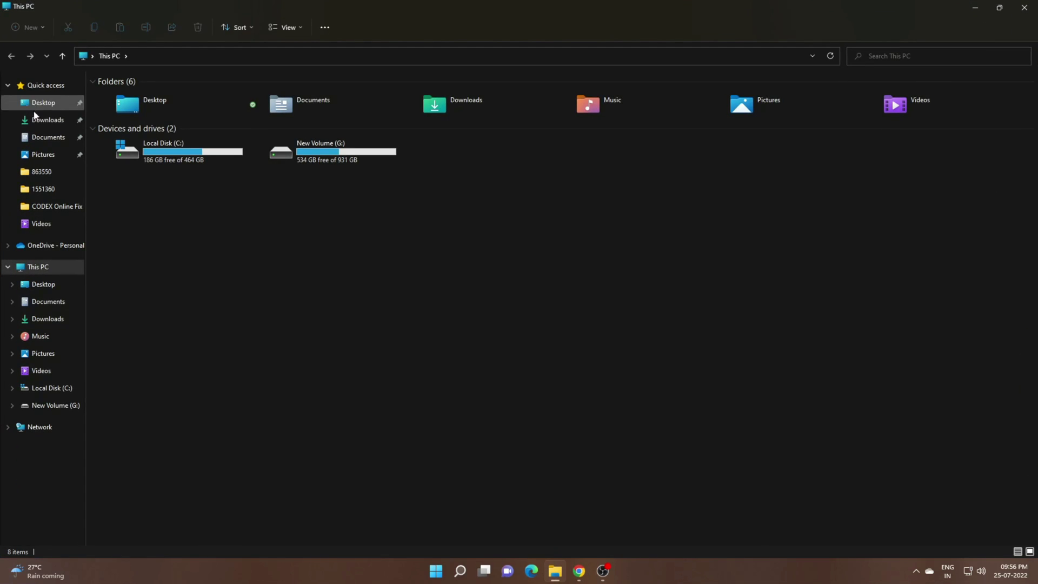
left_click(48, 120)
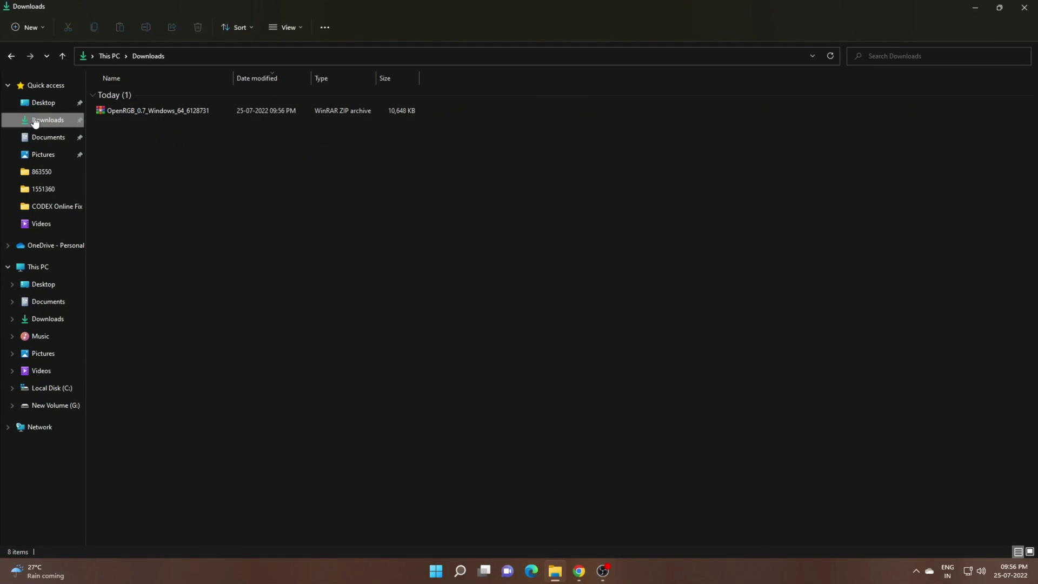
left_click(157, 111)
right_click(160, 112)
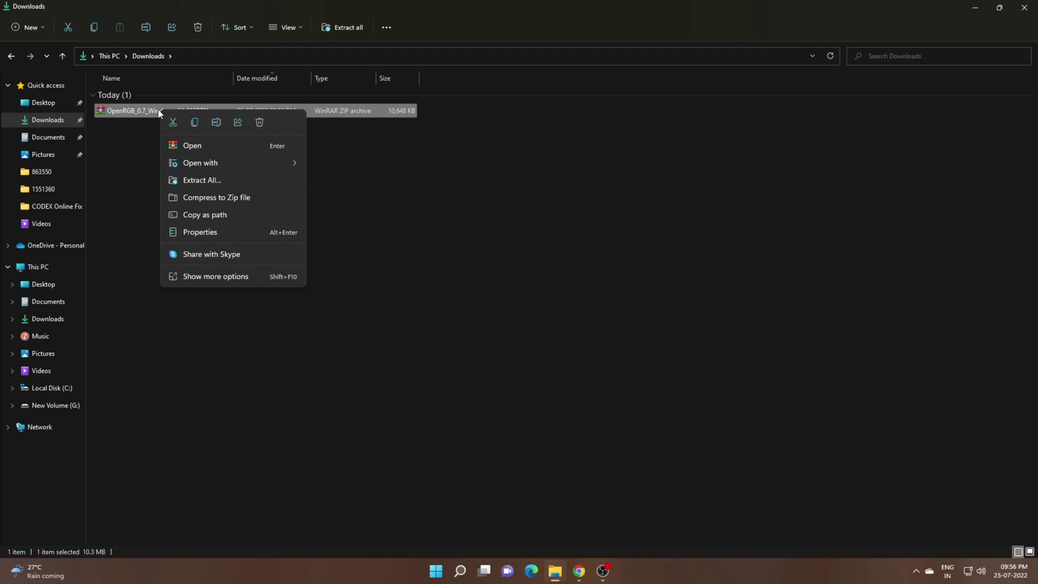
left_click(207, 275)
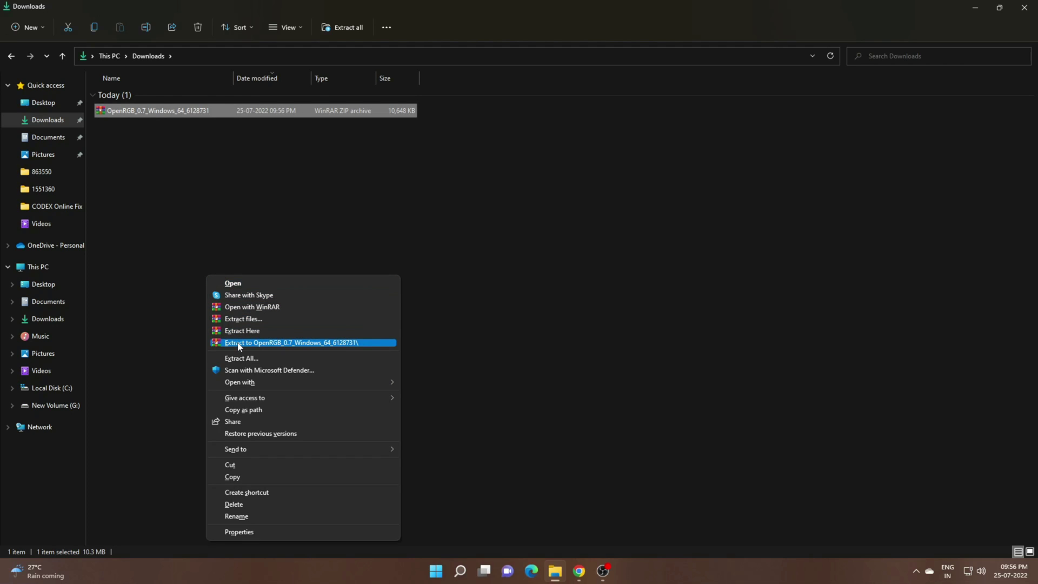
left_click(239, 342)
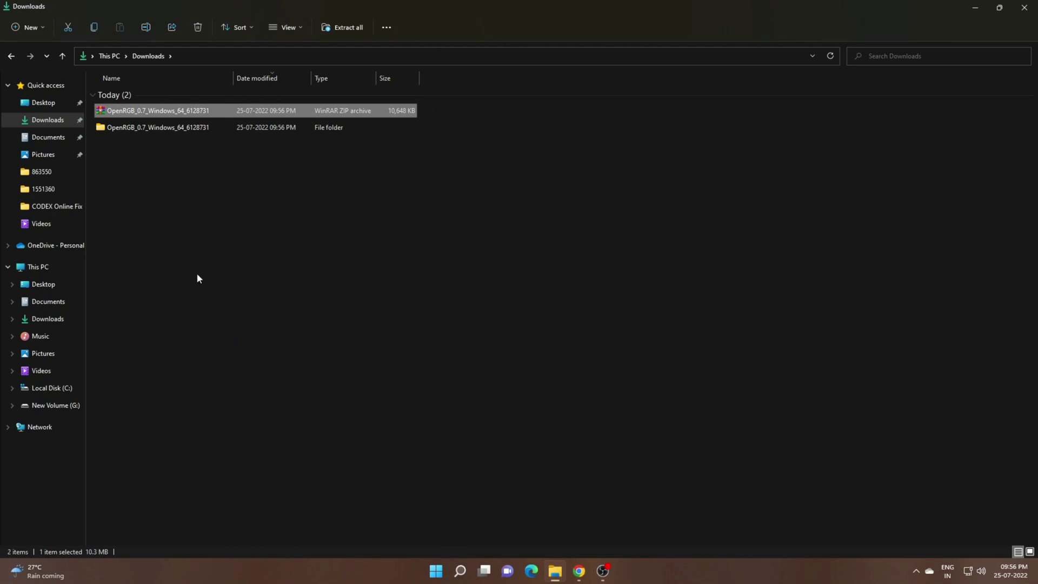
Step: Go into the extracted OpenRGB Windows 64-bit folder and select OpenRGB.exe
double_click(143, 129)
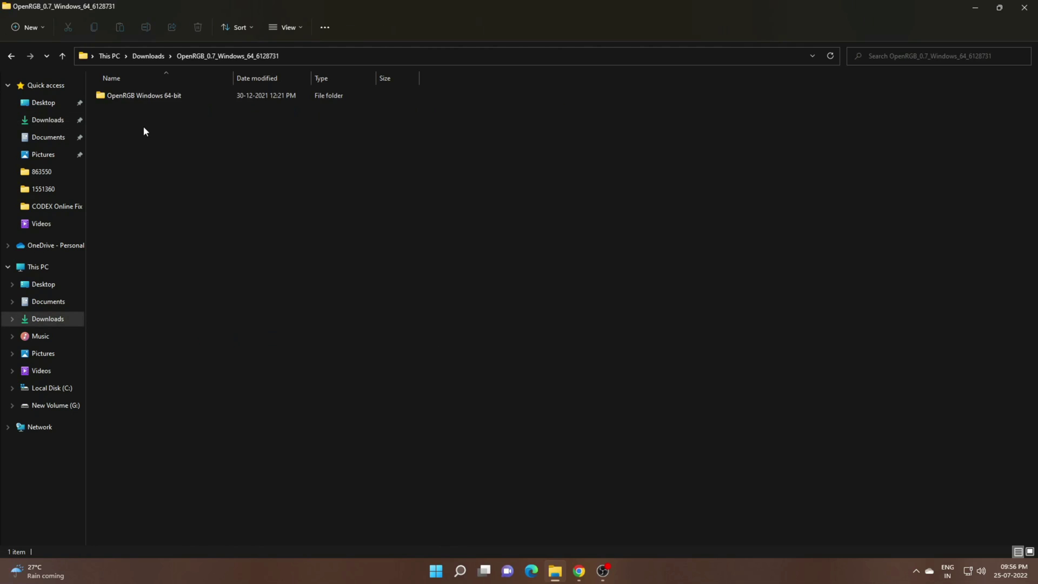
double_click(138, 97)
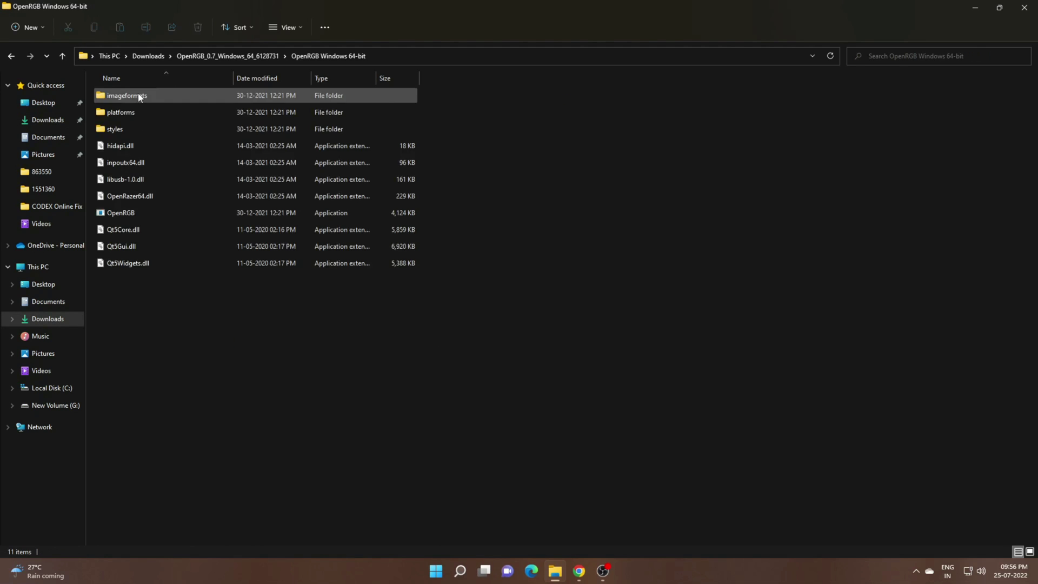
left_click(120, 214)
Step: Run OpenRGB.exe as administrator, close File Explorer and reposition the OpenRGB window
right_click(120, 214)
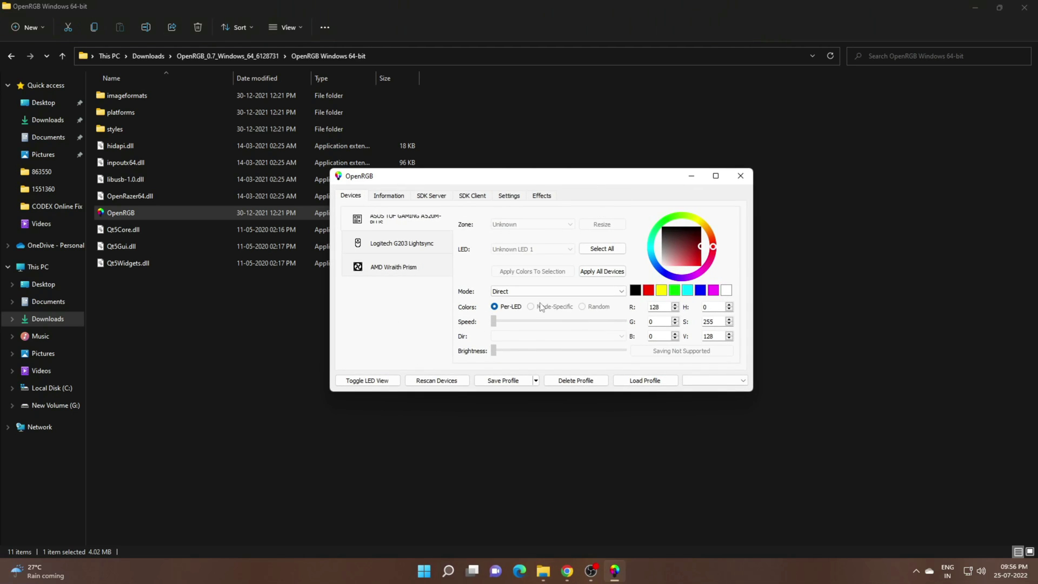
left_click(1027, 8)
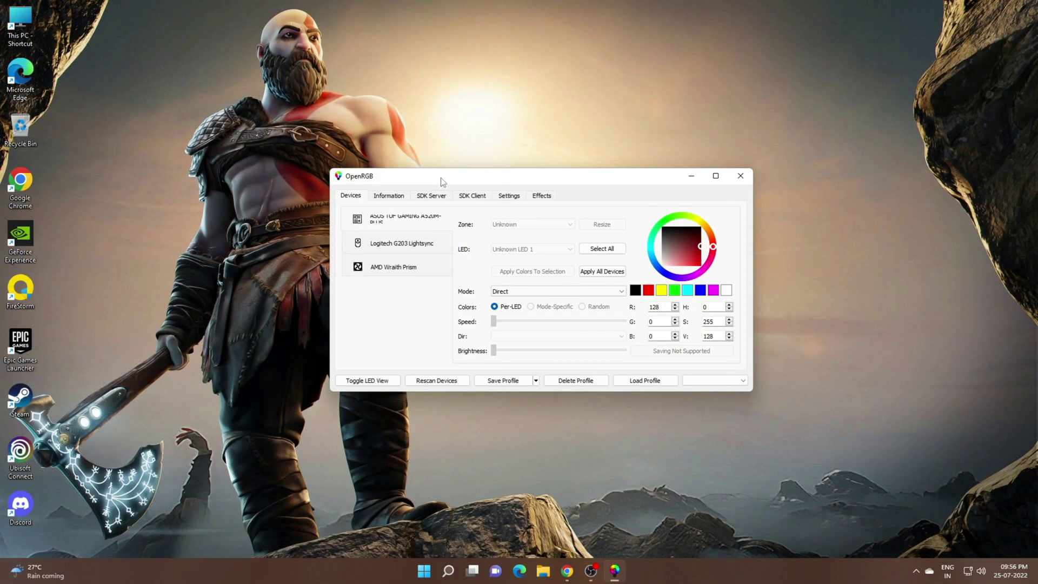
left_click_drag(440, 182, 306, 160)
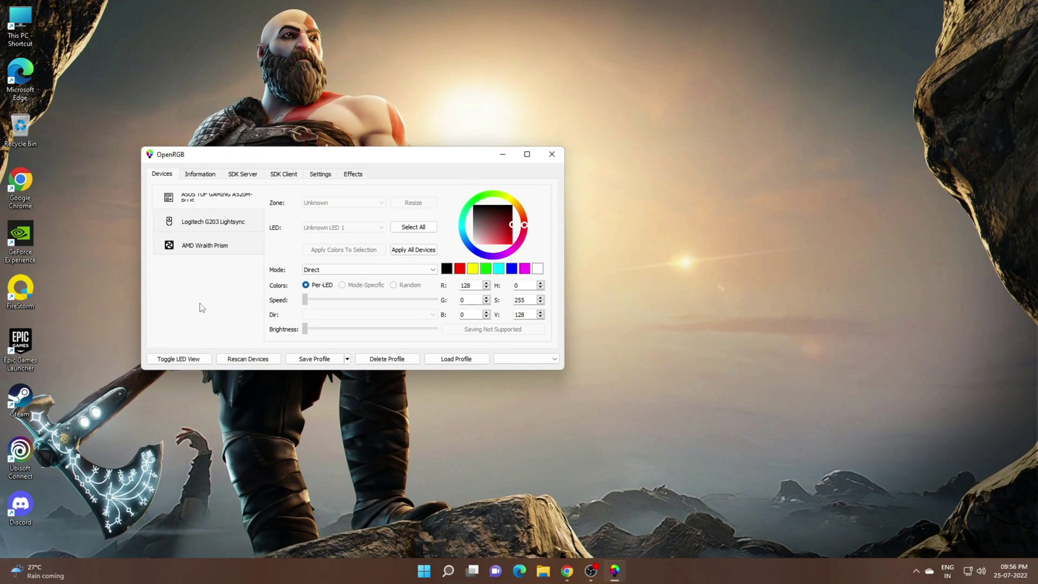
Step: Rescan devices and select the AMD Wraith Prism with All Zones as the lighting target
left_click(248, 360)
left_click(208, 251)
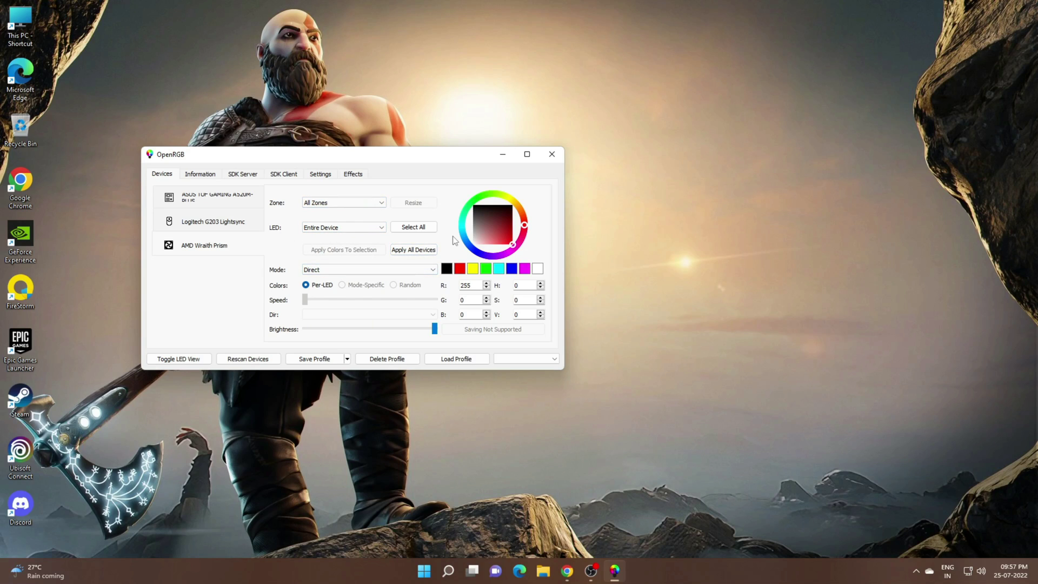
left_click(344, 228)
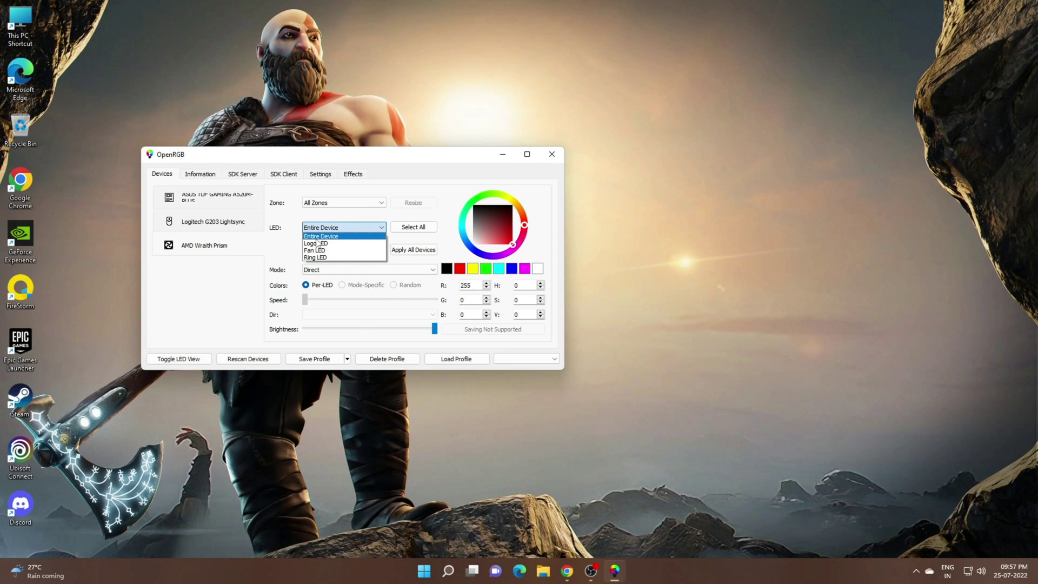
left_click(324, 203)
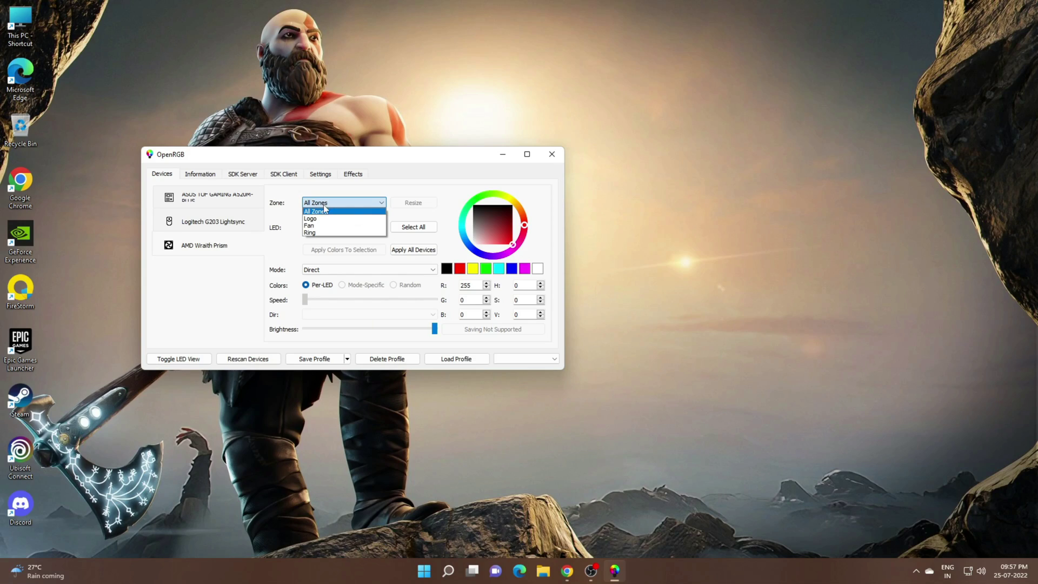
left_click(308, 212)
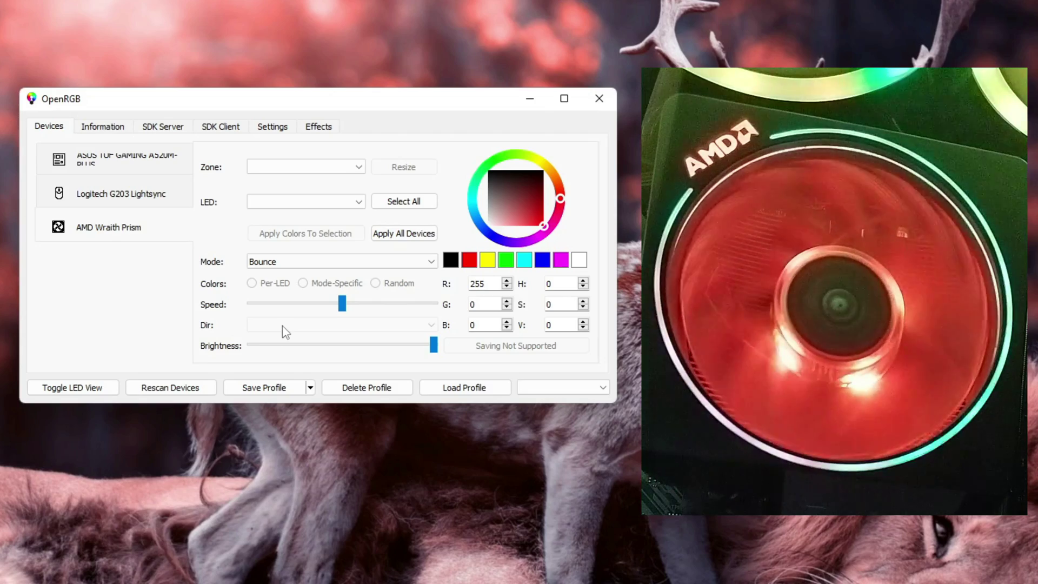
Step: Switch the AMD Wraith Prism's lighting mode to Chase
left_click(268, 262)
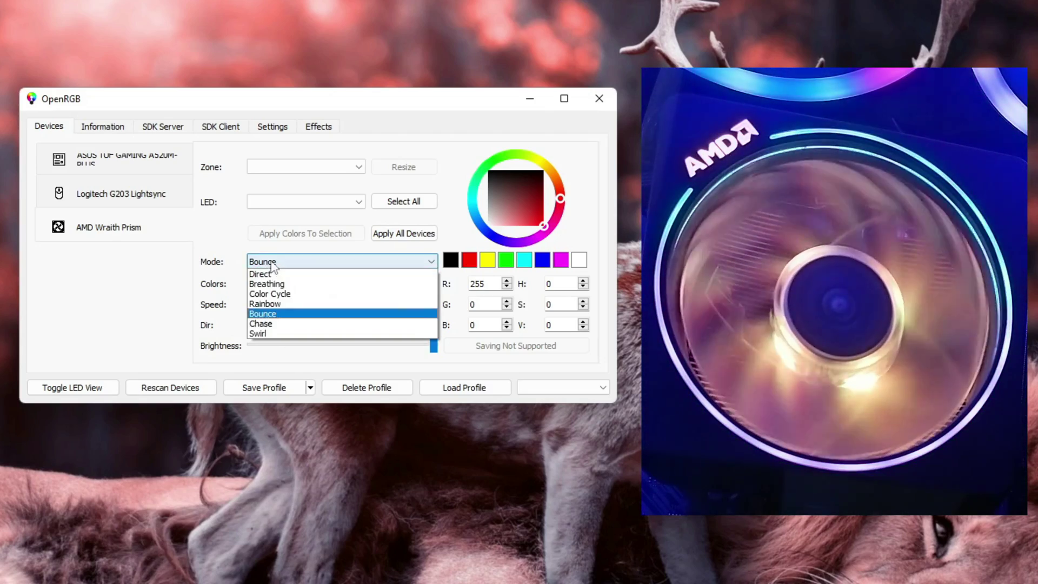
left_click(263, 323)
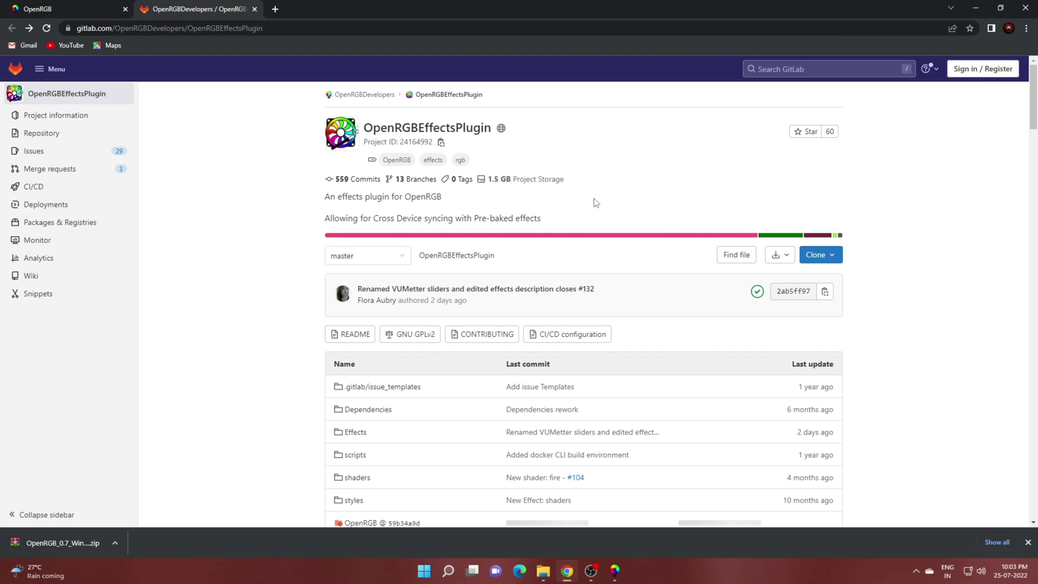
scroll(594, 202, "down", 1)
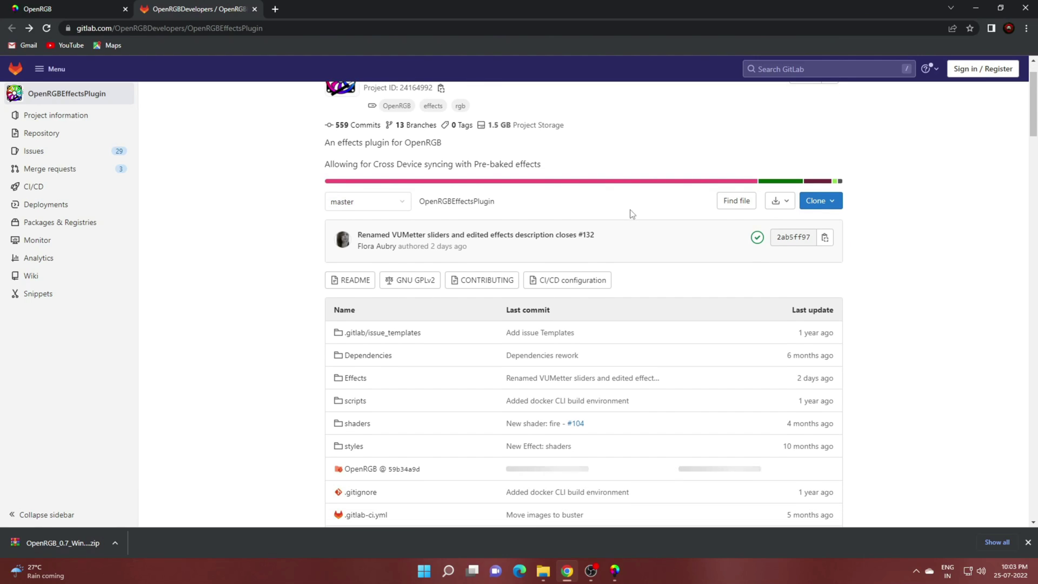
Step: Download the Windows 64 job artifacts from the Effects Plugin's latest passed GitLab pipeline
left_click(757, 239)
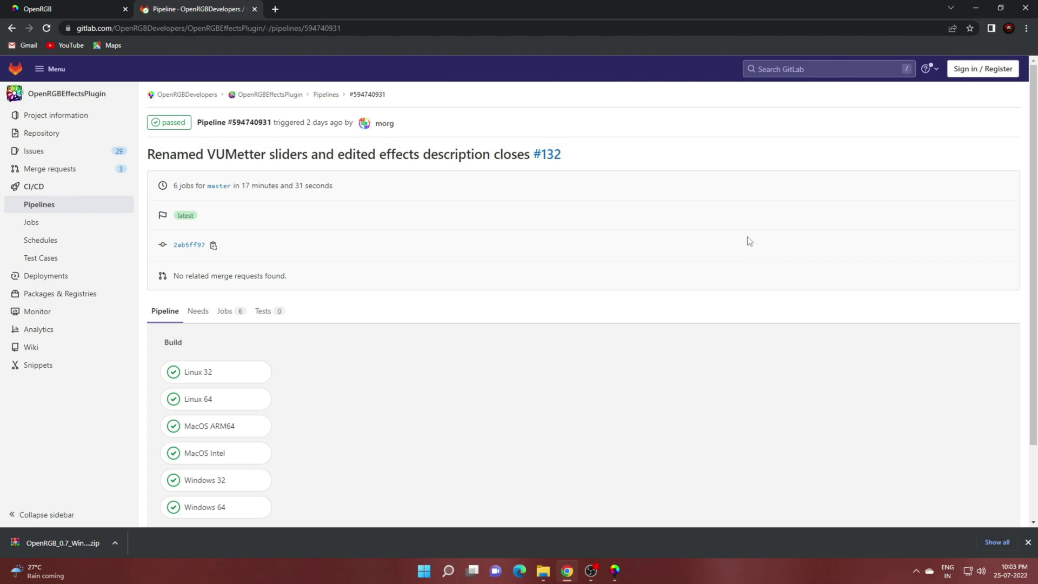
scroll(287, 278, "down", 2)
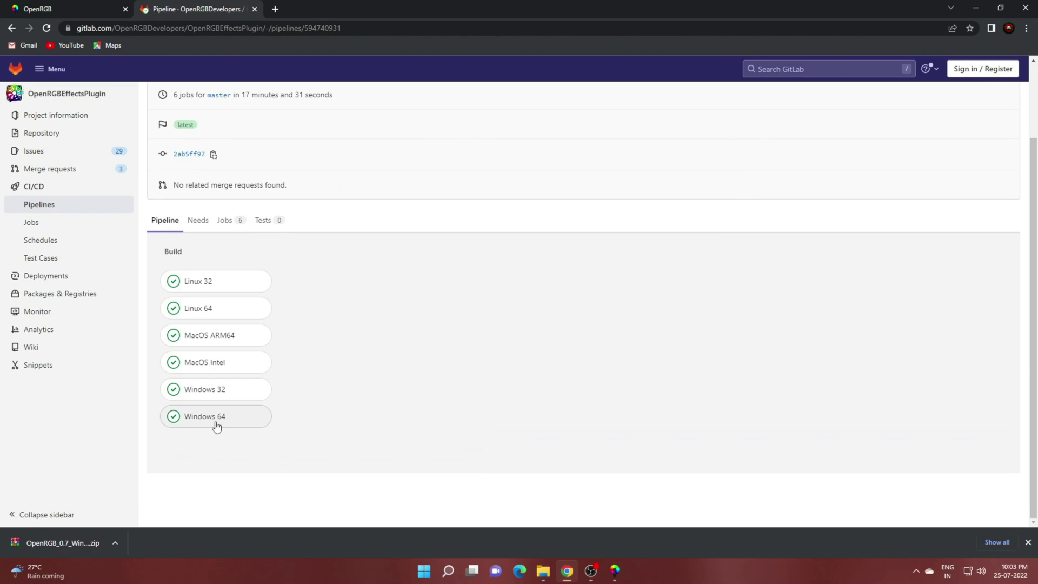
left_click(213, 417)
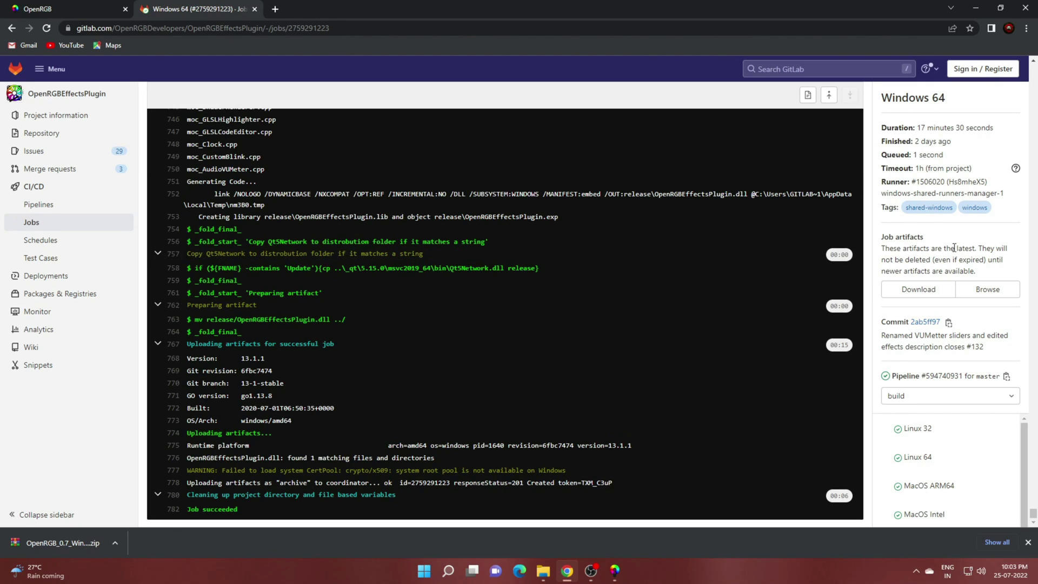
left_click(936, 287)
left_click(916, 288)
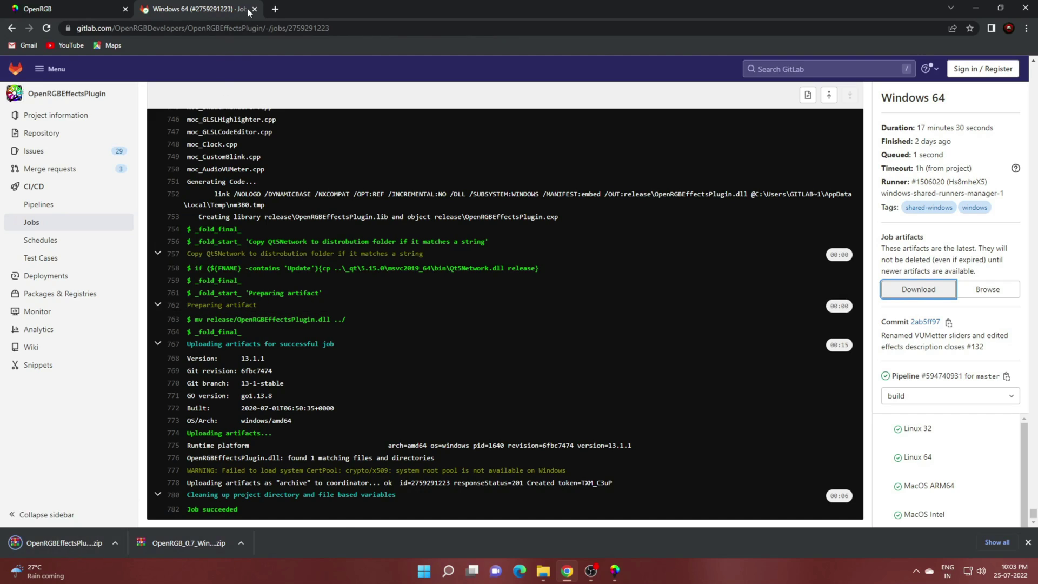
Step: Extract the Effects plugin zip in Downloads into its own folder
left_click(977, 10)
left_click(165, 114)
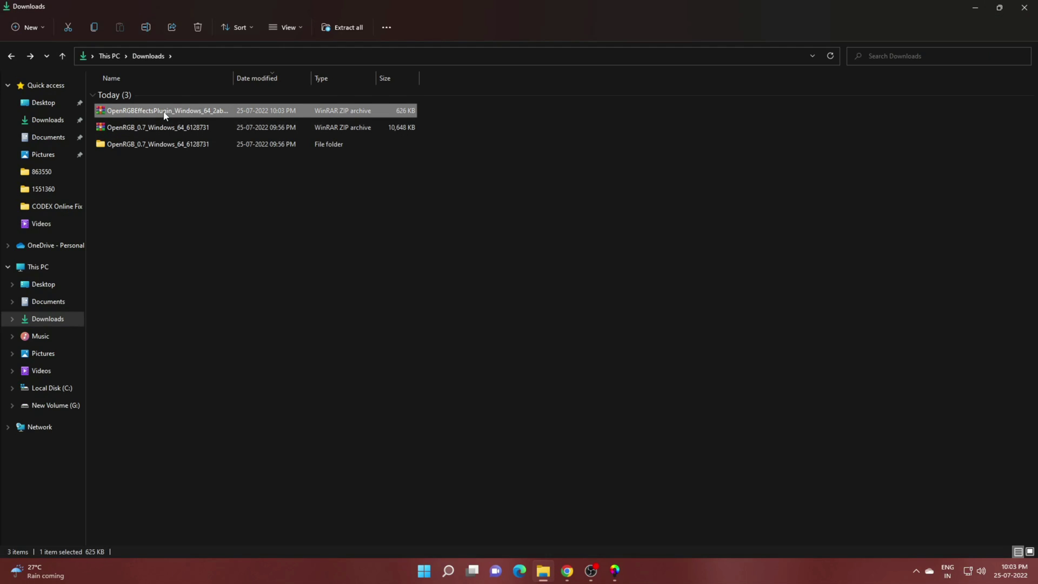
right_click(167, 114)
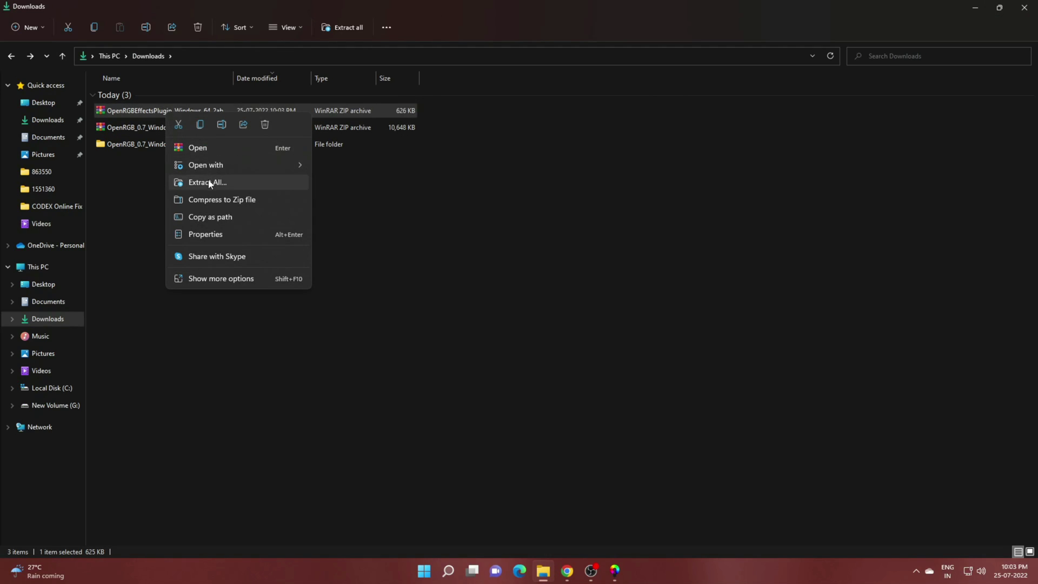
left_click(218, 275)
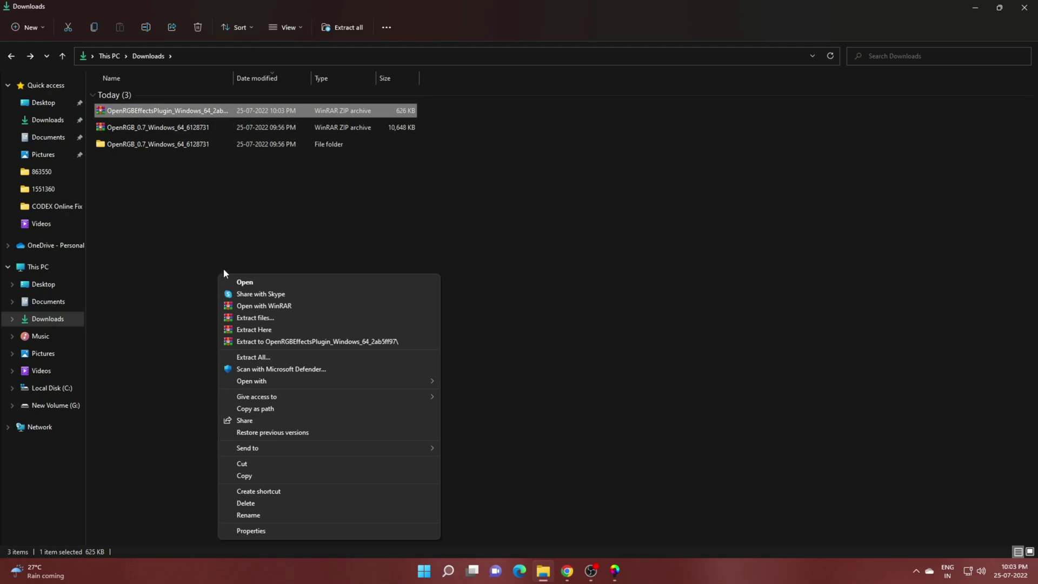
left_click(268, 347)
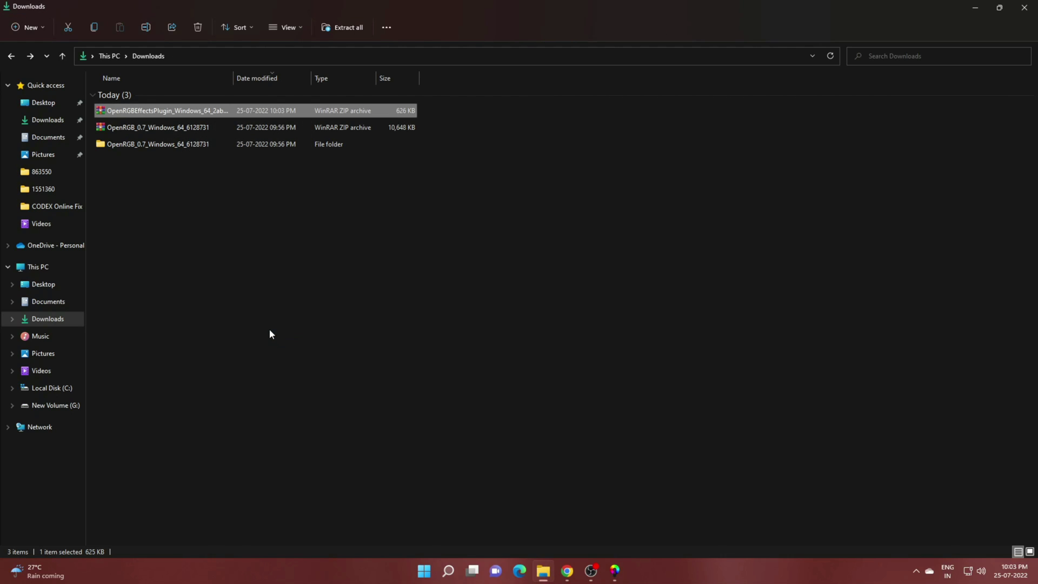
Step: Confirm the folder holds OpenRGBEffectsPlugin.dll, close Explorer and return to OpenRGB
double_click(158, 162)
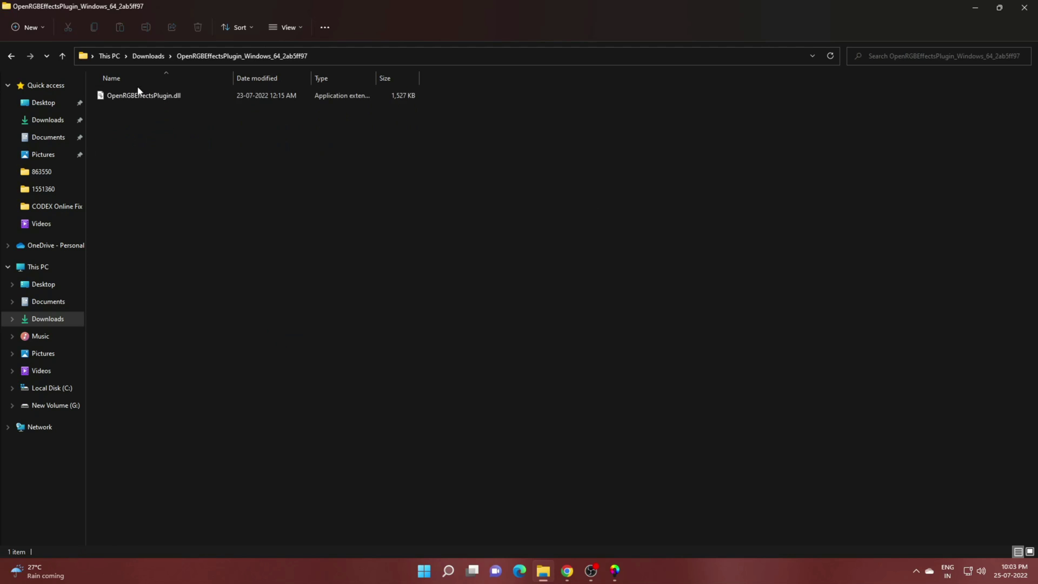
left_click(152, 97)
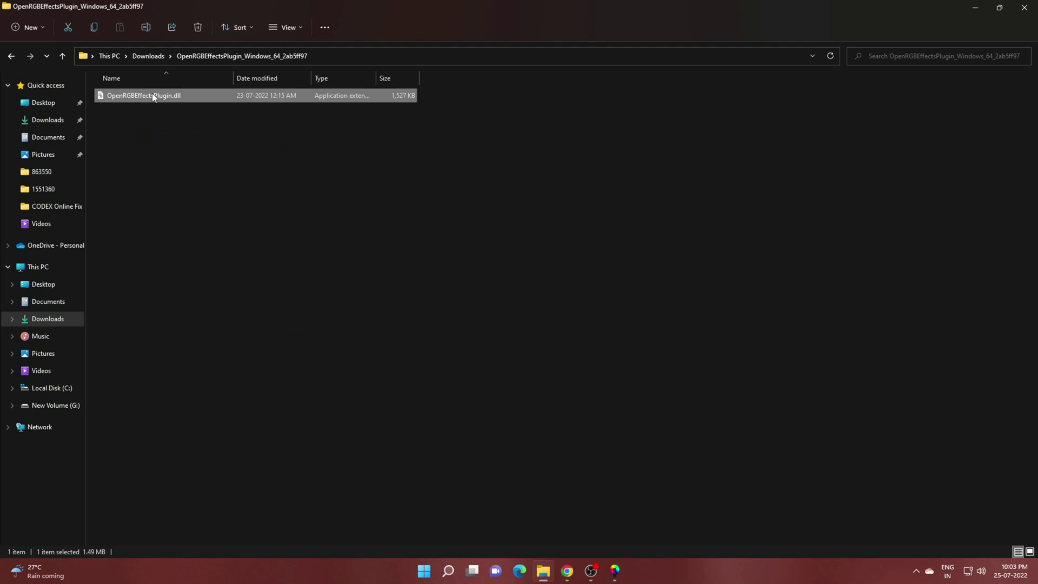
left_click(1024, 7)
left_click(616, 573)
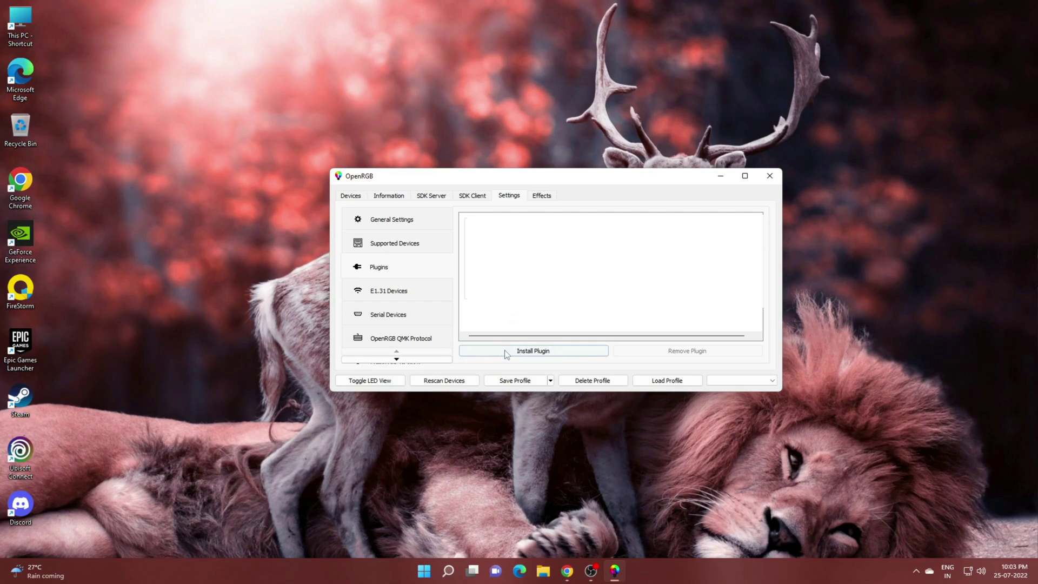
Step: Install OpenRGBEffectsPlugin.dll from the extracted Downloads folder as an OpenRGB plugin
left_click(544, 353)
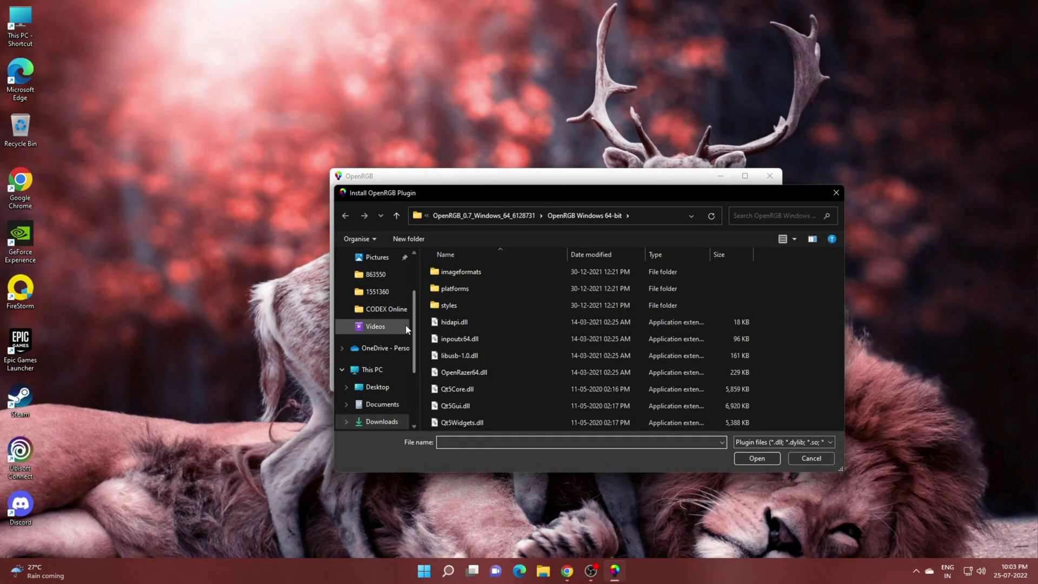
scroll(382, 365, "up", 2)
left_click(379, 298)
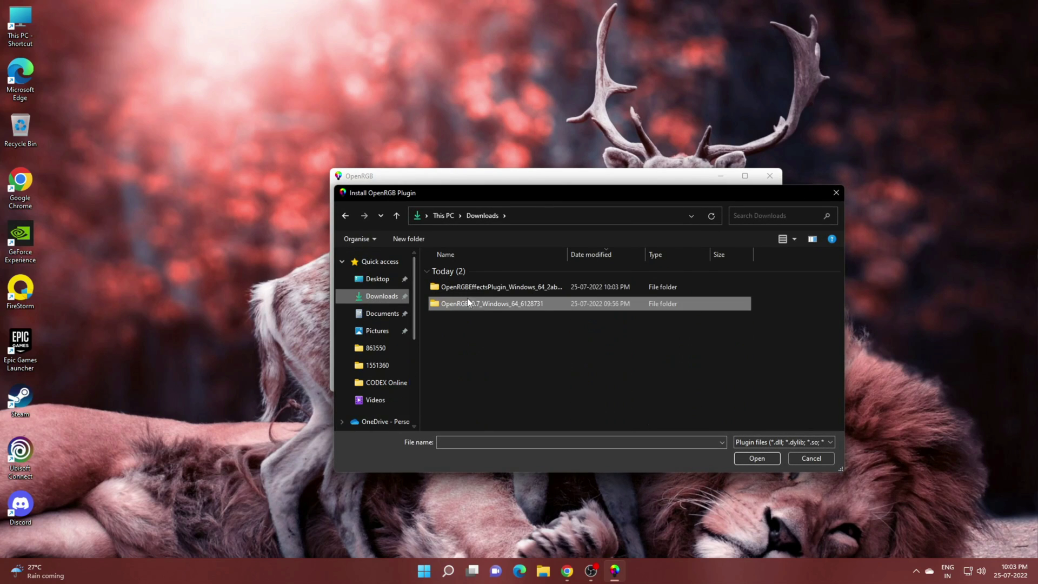
double_click(502, 289)
left_click(458, 276)
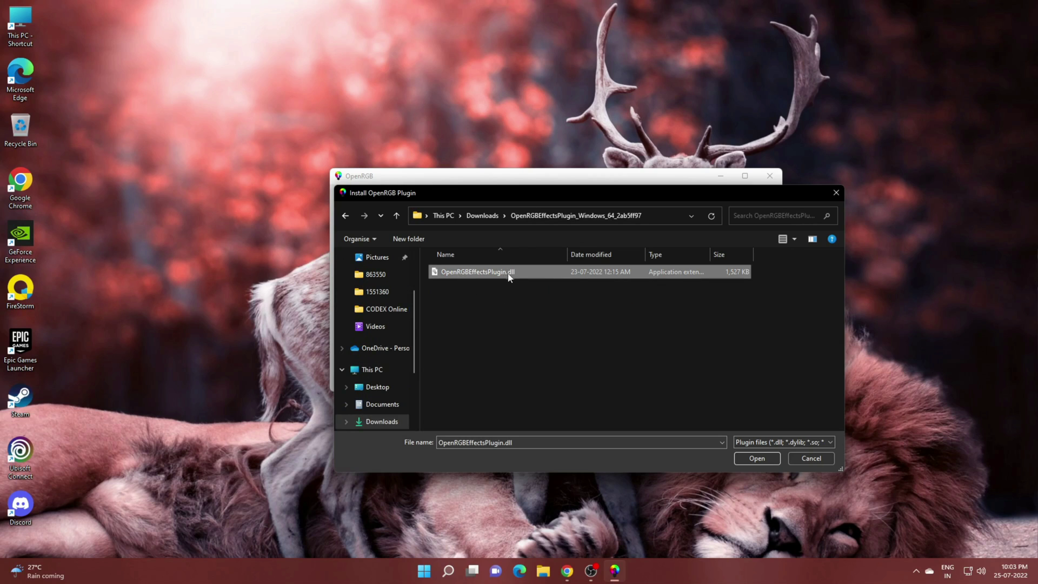
left_click(756, 458)
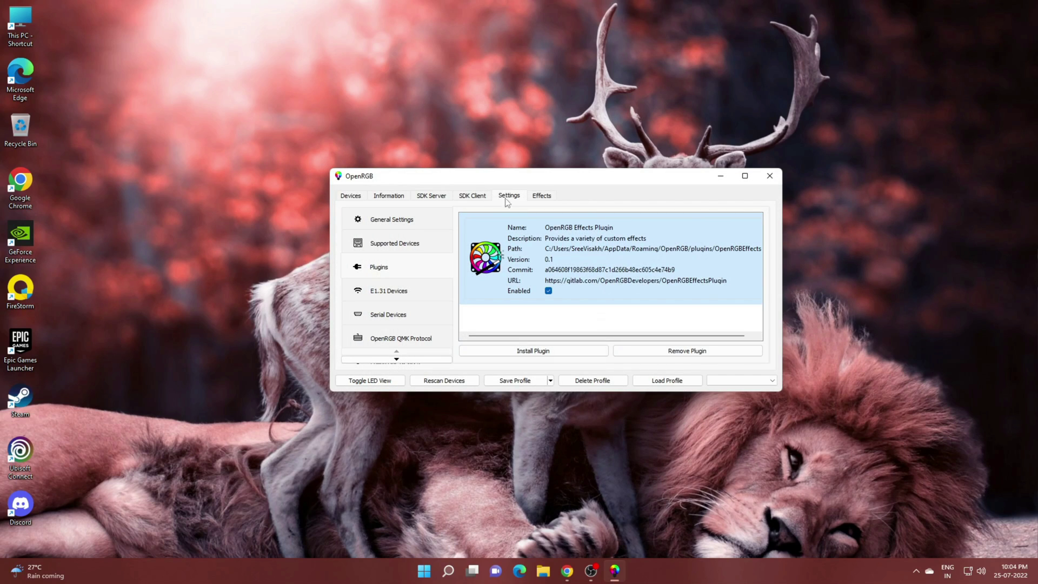
Step: Add an AudioParty effect from the Effects tab's effect list
left_click(533, 199)
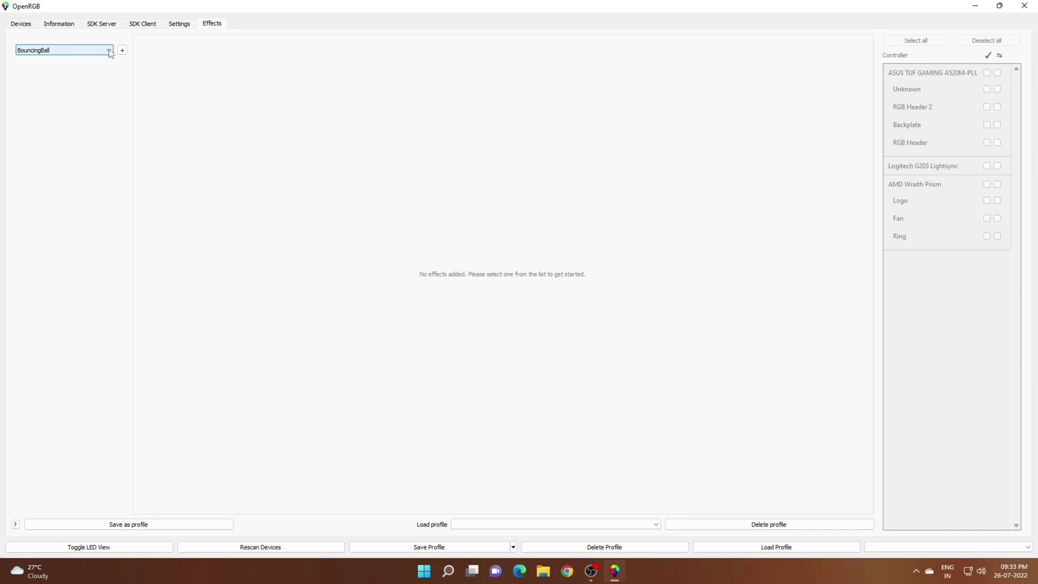
left_click(109, 51)
scroll(58, 106, "down", 1)
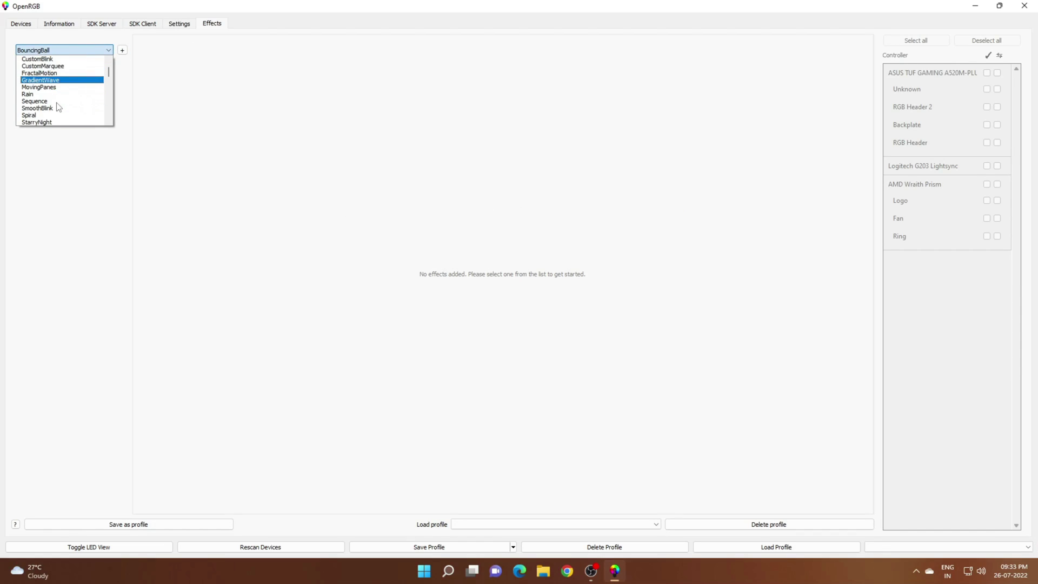
scroll(57, 106, "down", 2)
scroll(49, 90, "down", 1)
scroll(48, 89, "down", 1)
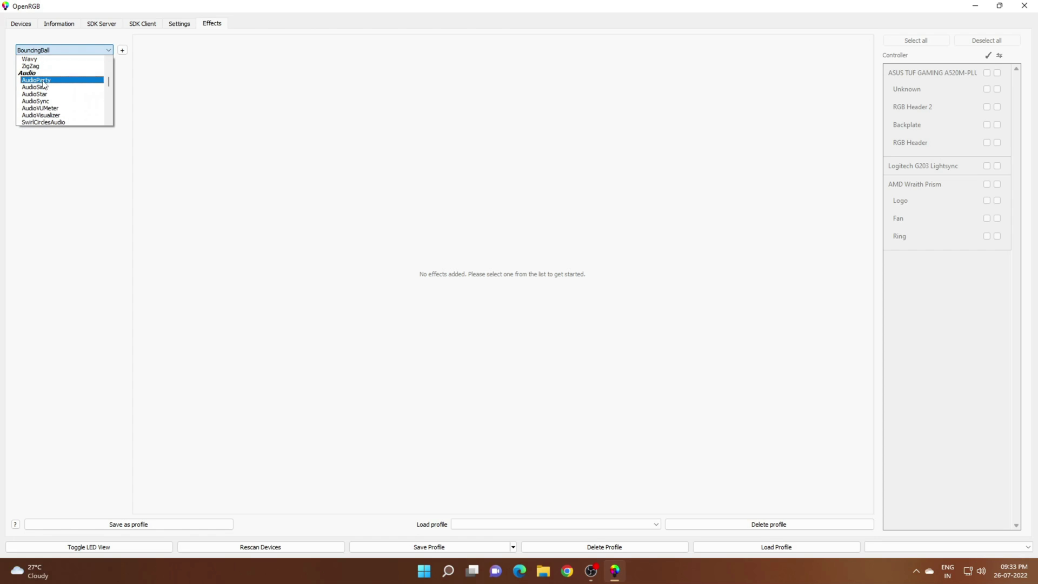
left_click(37, 80)
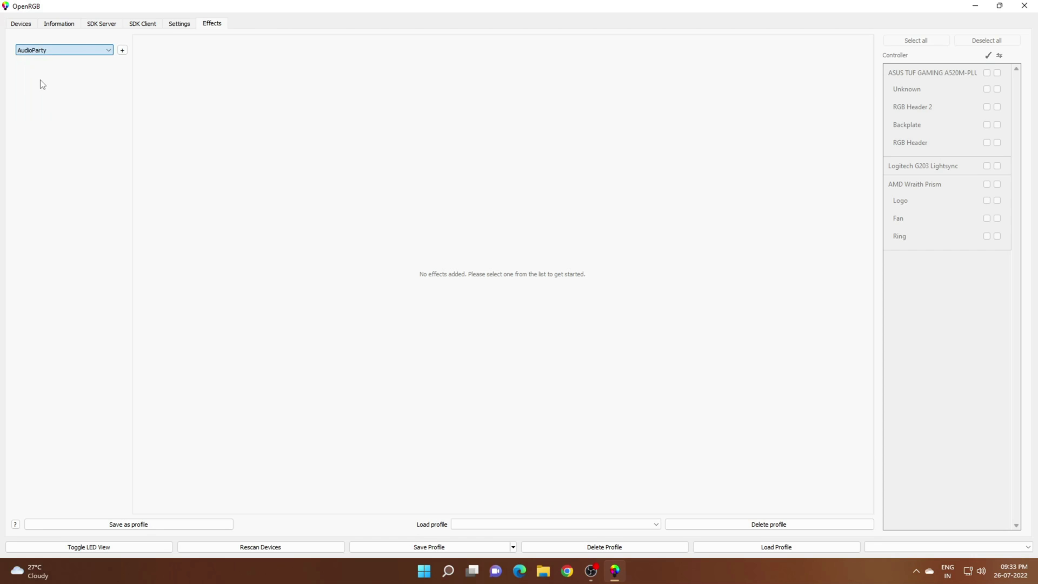
left_click(123, 50)
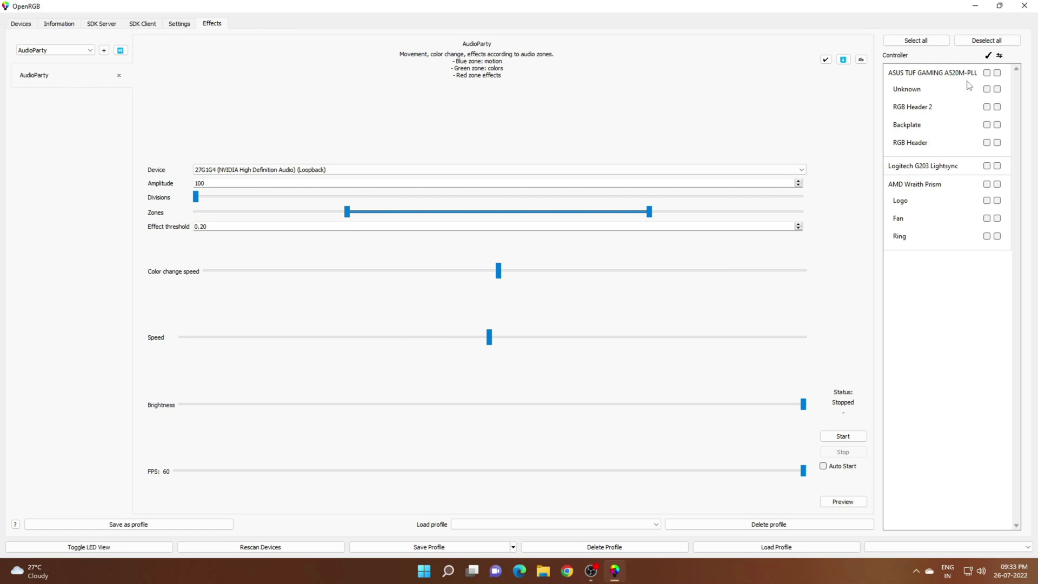
Step: Select all device zones for AudioParty and keep the NVIDIA loopback as audio source
left_click(924, 47)
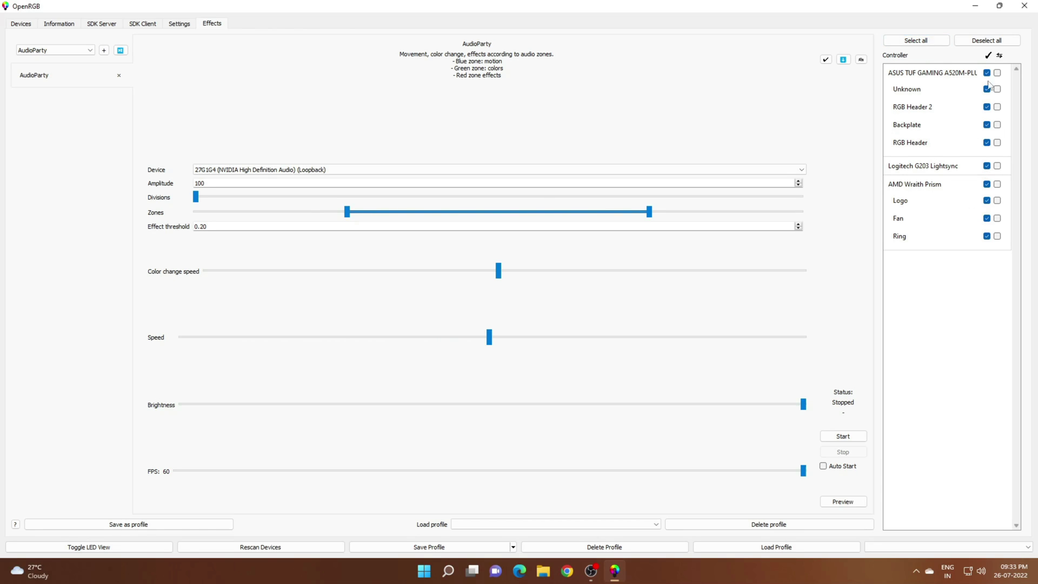
left_click(272, 170)
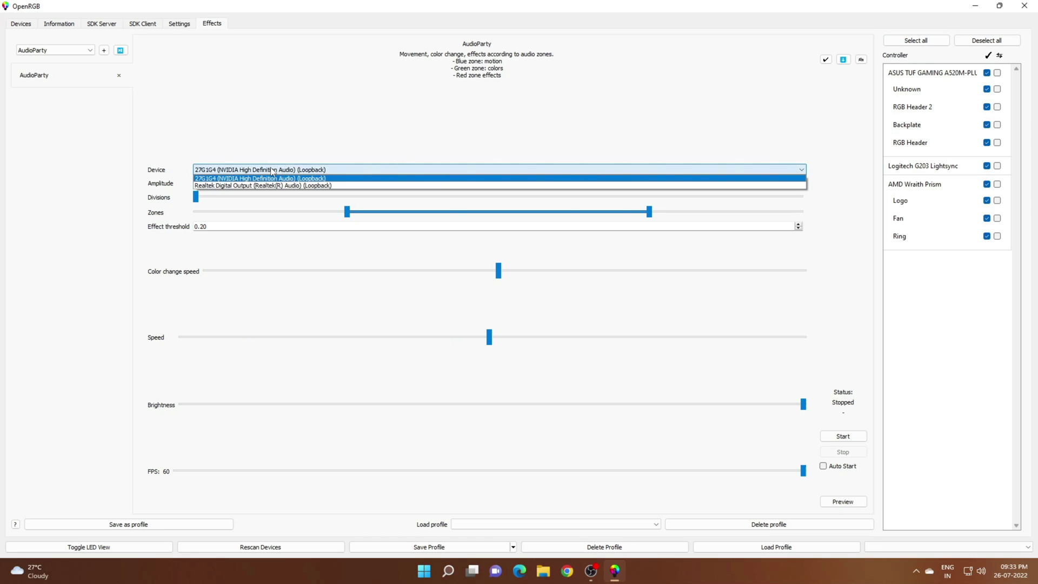
left_click(237, 178)
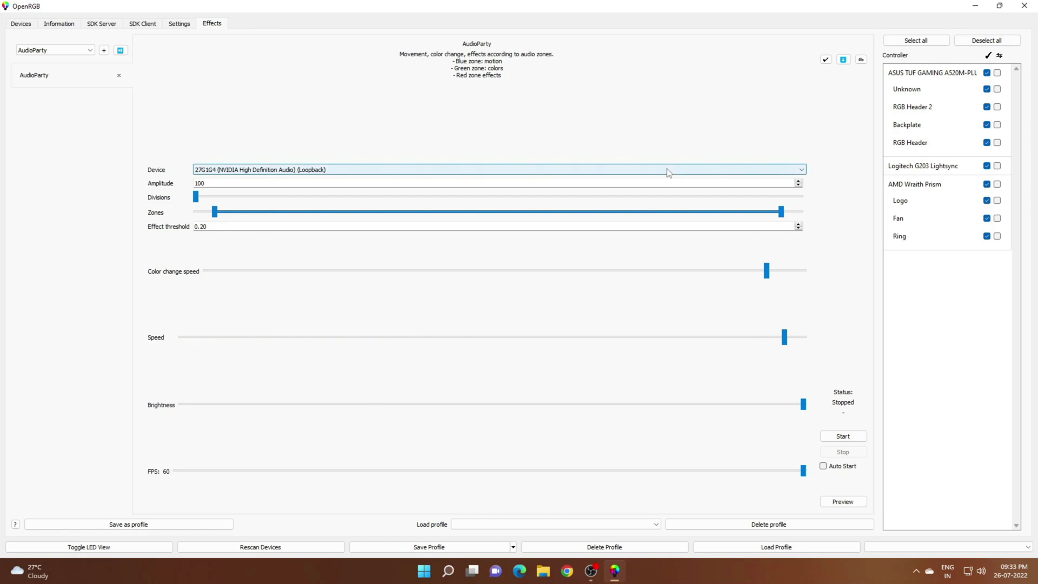
Step: Start the AudioParty effect so its status reads Running
left_click(840, 441)
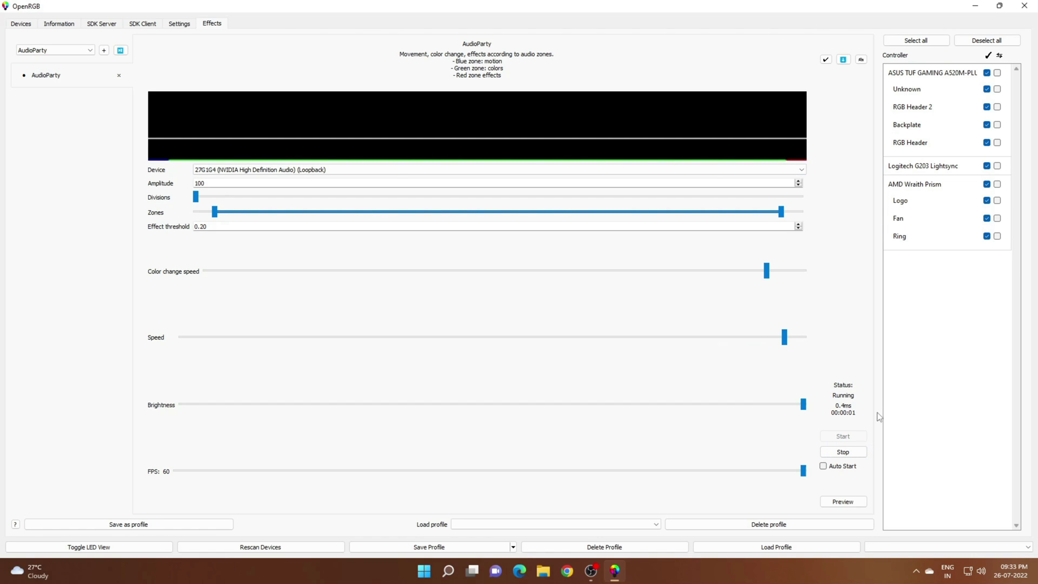